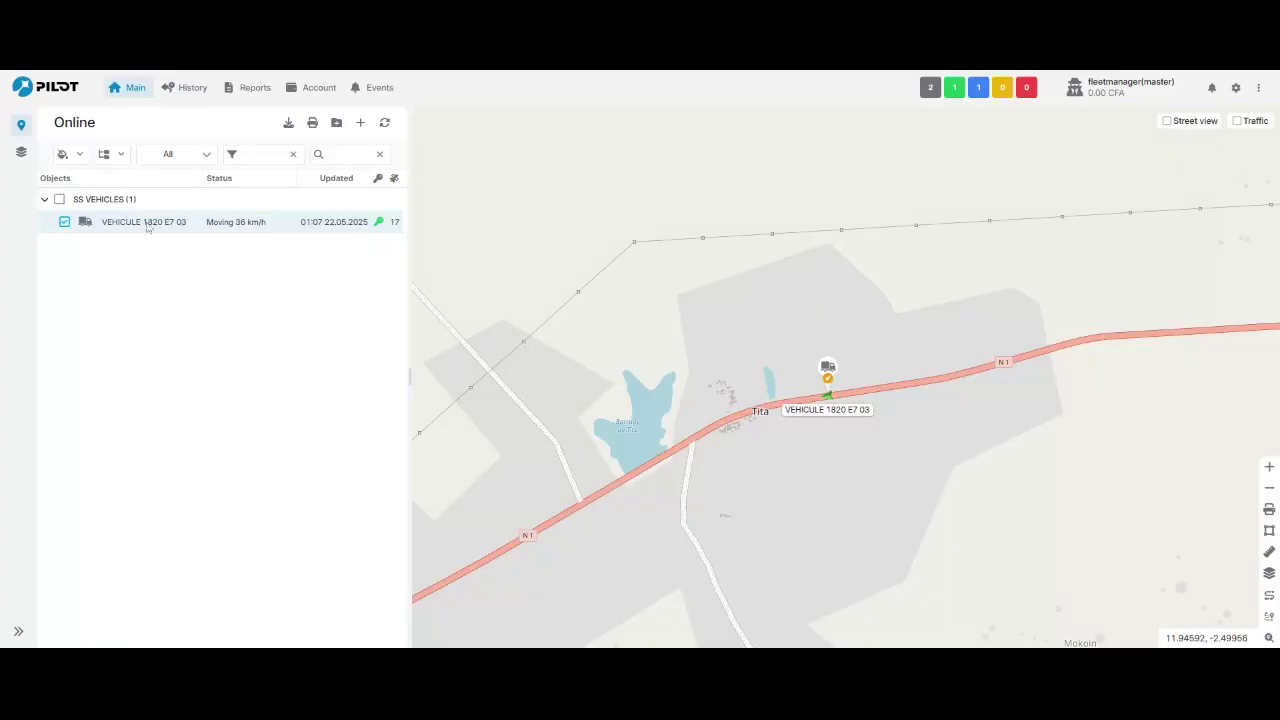
Add a new sensor to VEHICULE 1820 E7 03 with the External power supply function.
mouse_move(147, 227)
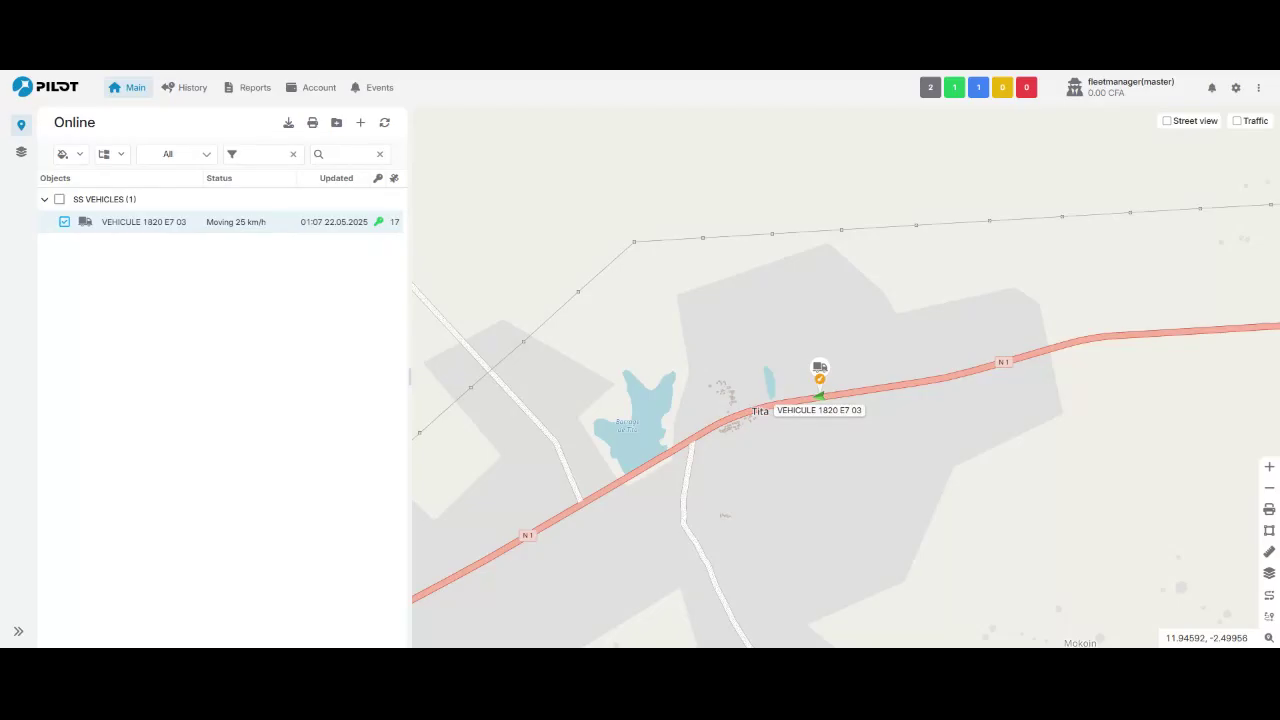
right_click(127, 228)
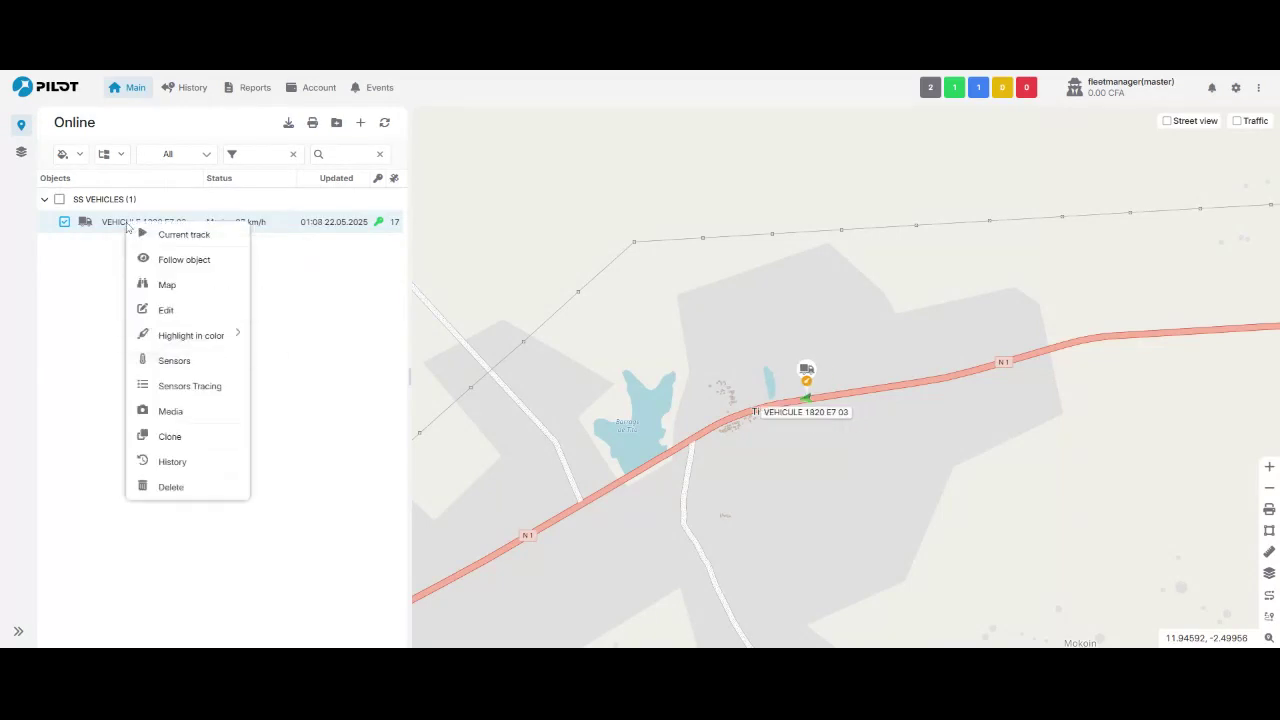
left_click(180, 361)
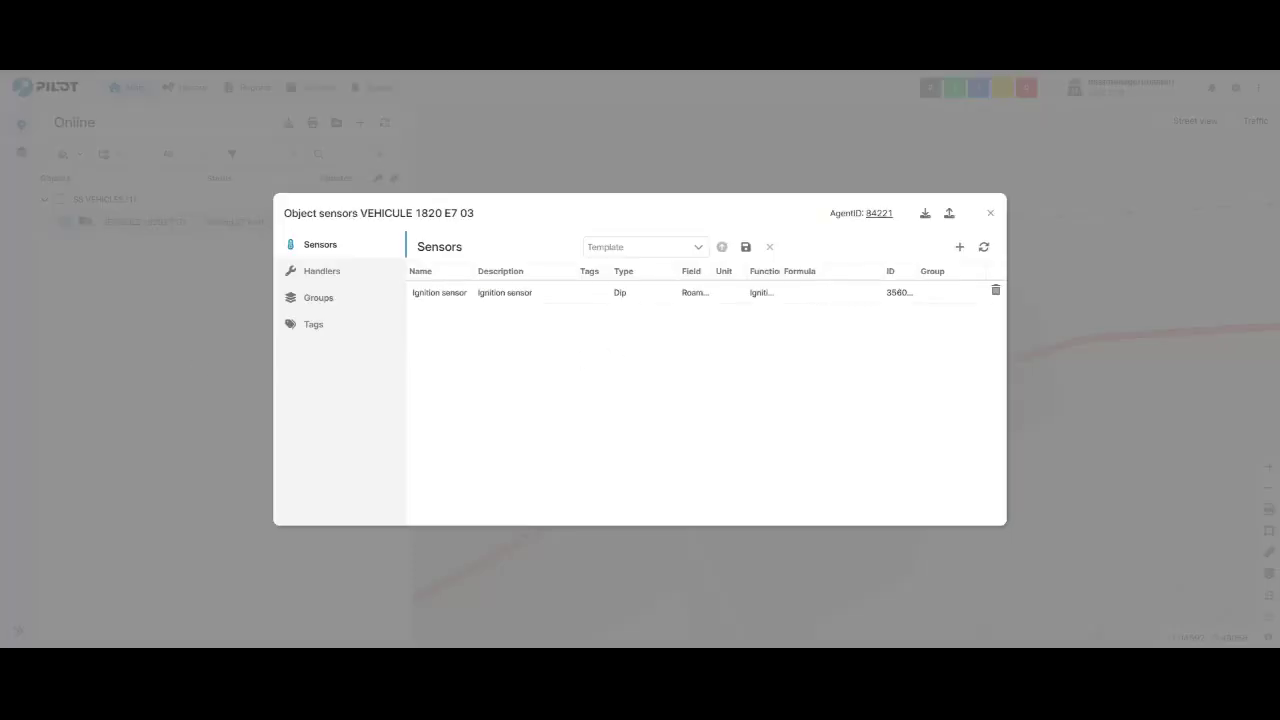
left_click(960, 249)
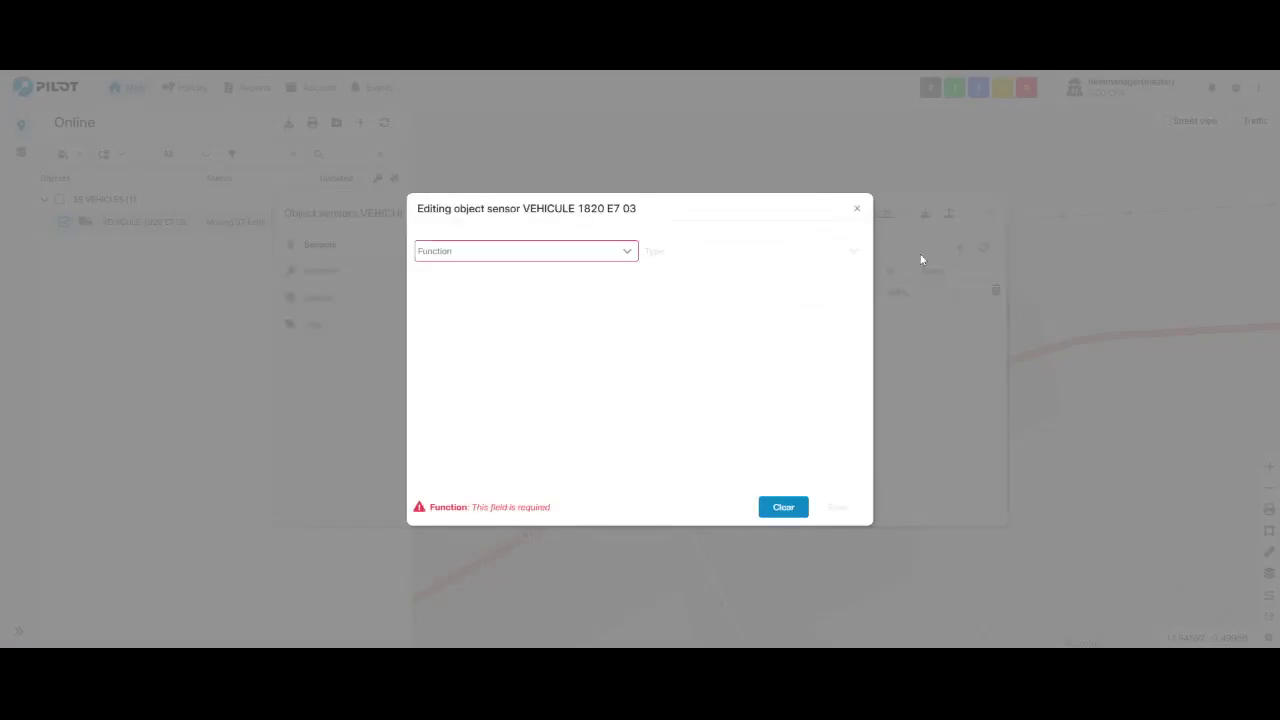
left_click(627, 254)
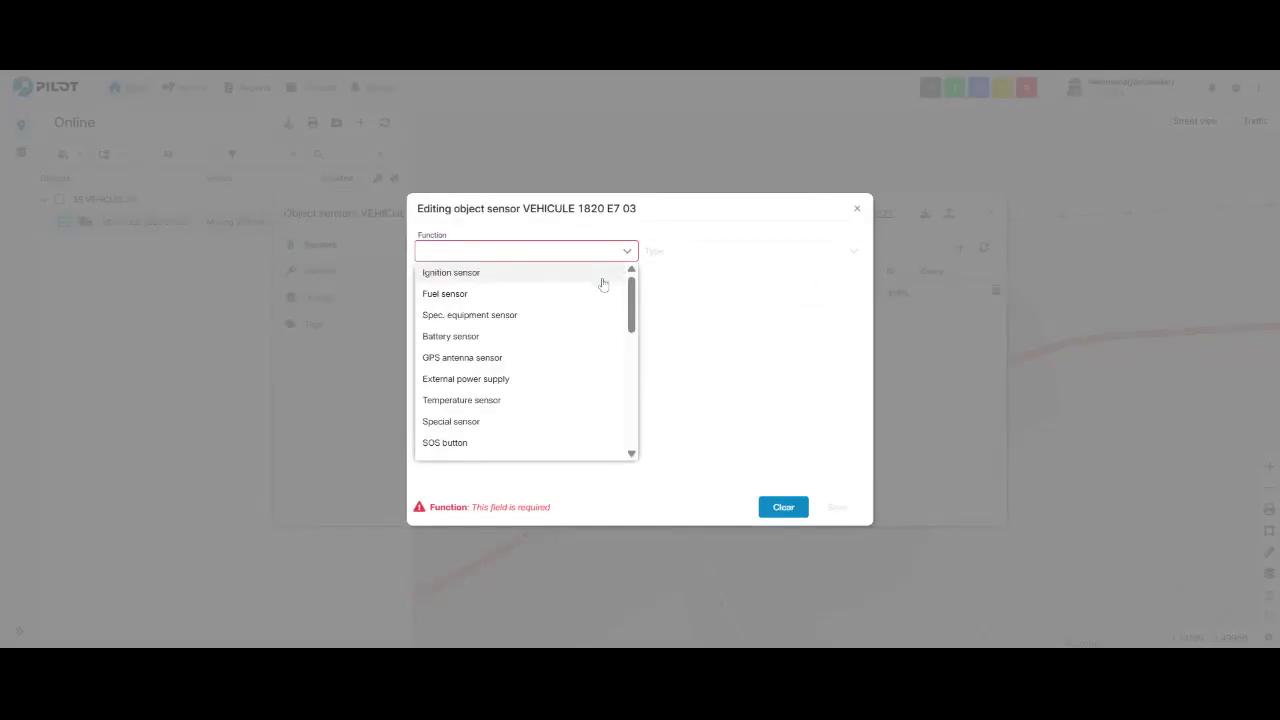
left_click(550, 380)
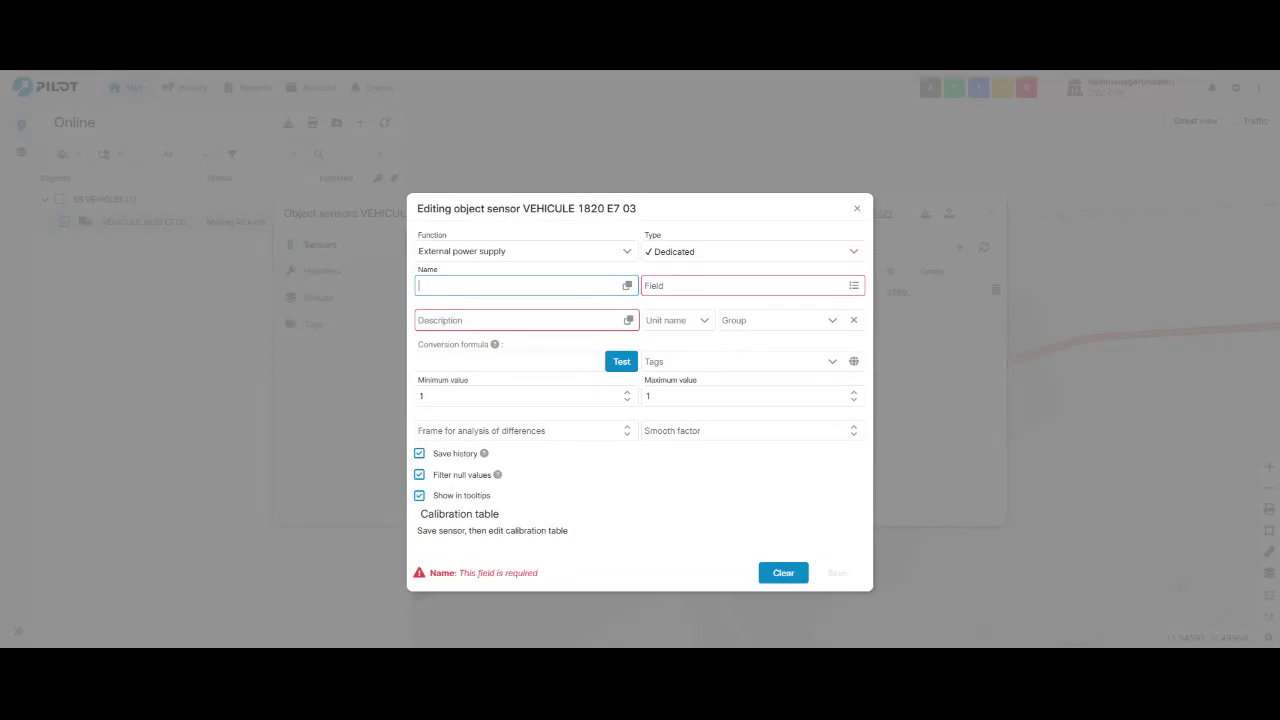
Name the sensor "Car Battery" and fill its description with "External power supply".
type("Car Battery")
left_click(520, 320)
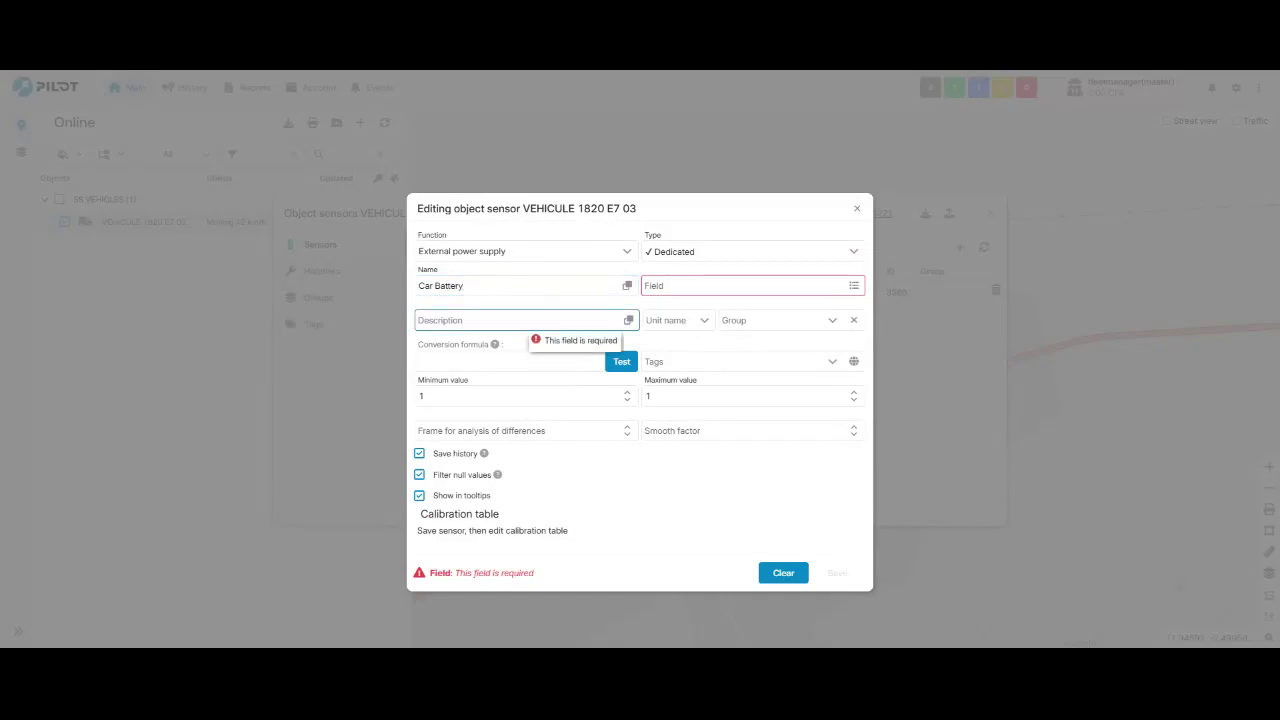
left_click(629, 320)
left_click(629, 320)
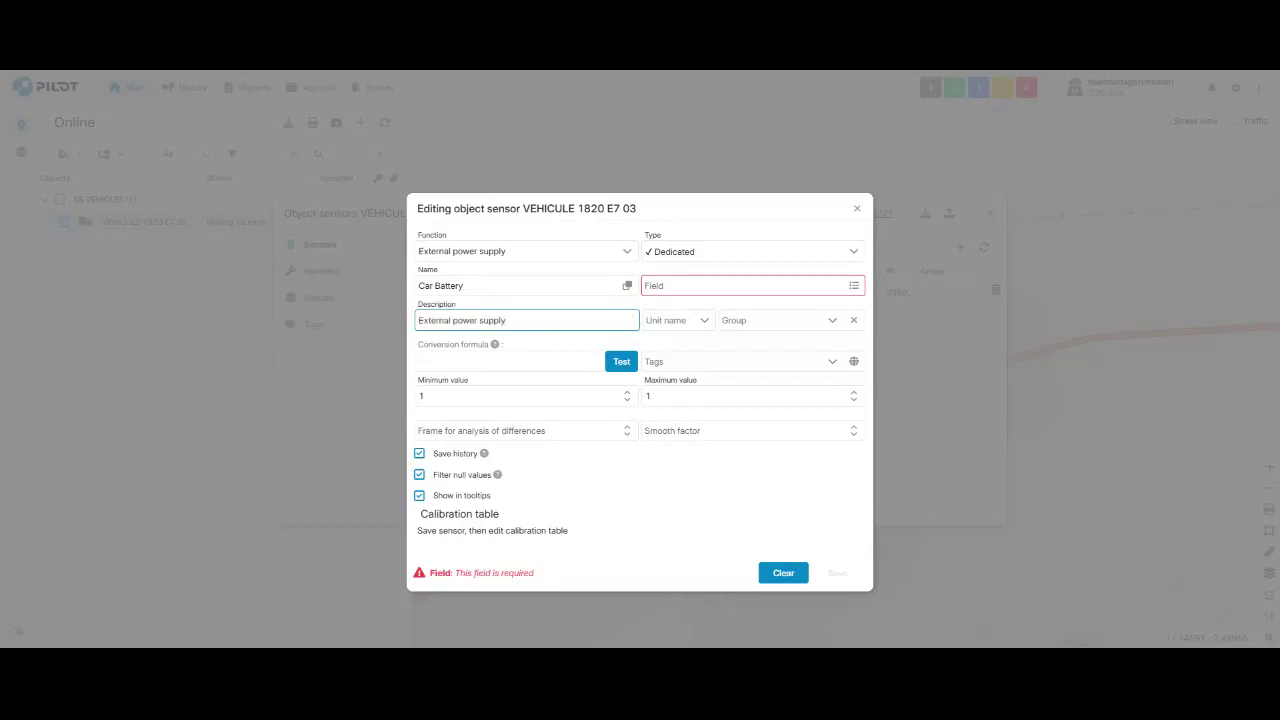
Assign the Vsourse parameter as the sensor's field and set its unit name to V.
left_click(750, 251)
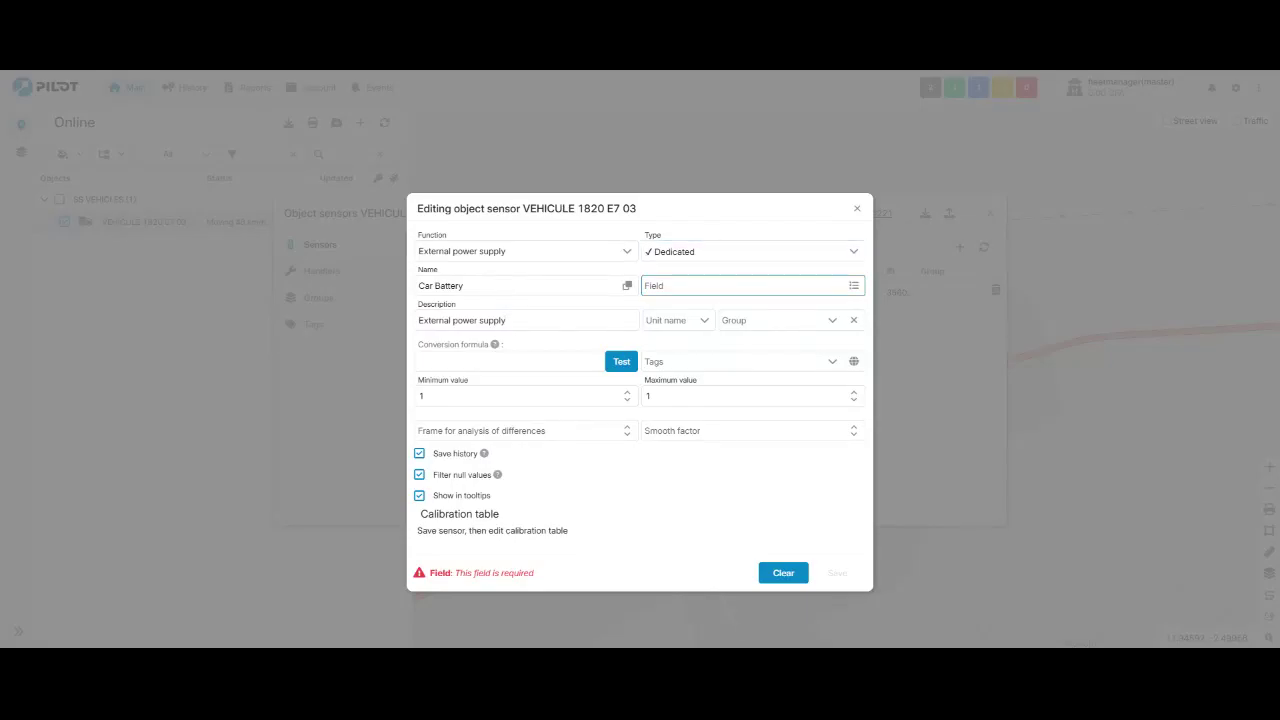
left_click(855, 288)
left_click(855, 288)
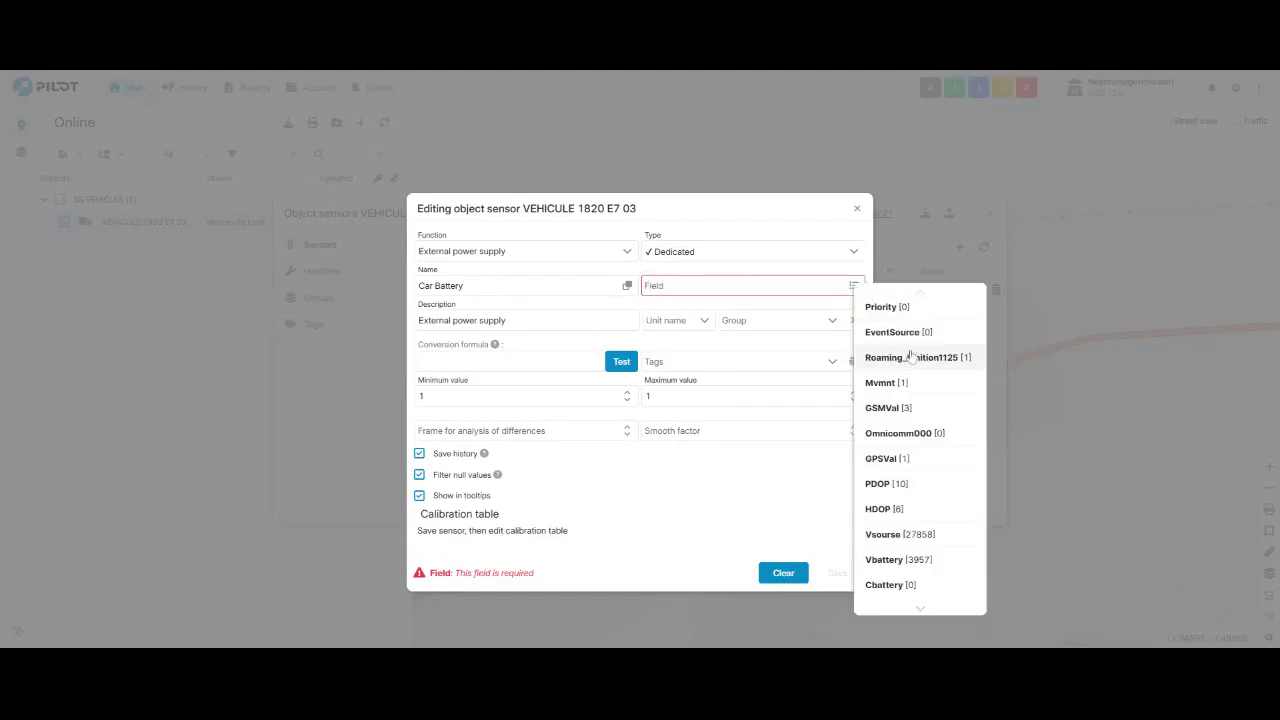
left_click(891, 535)
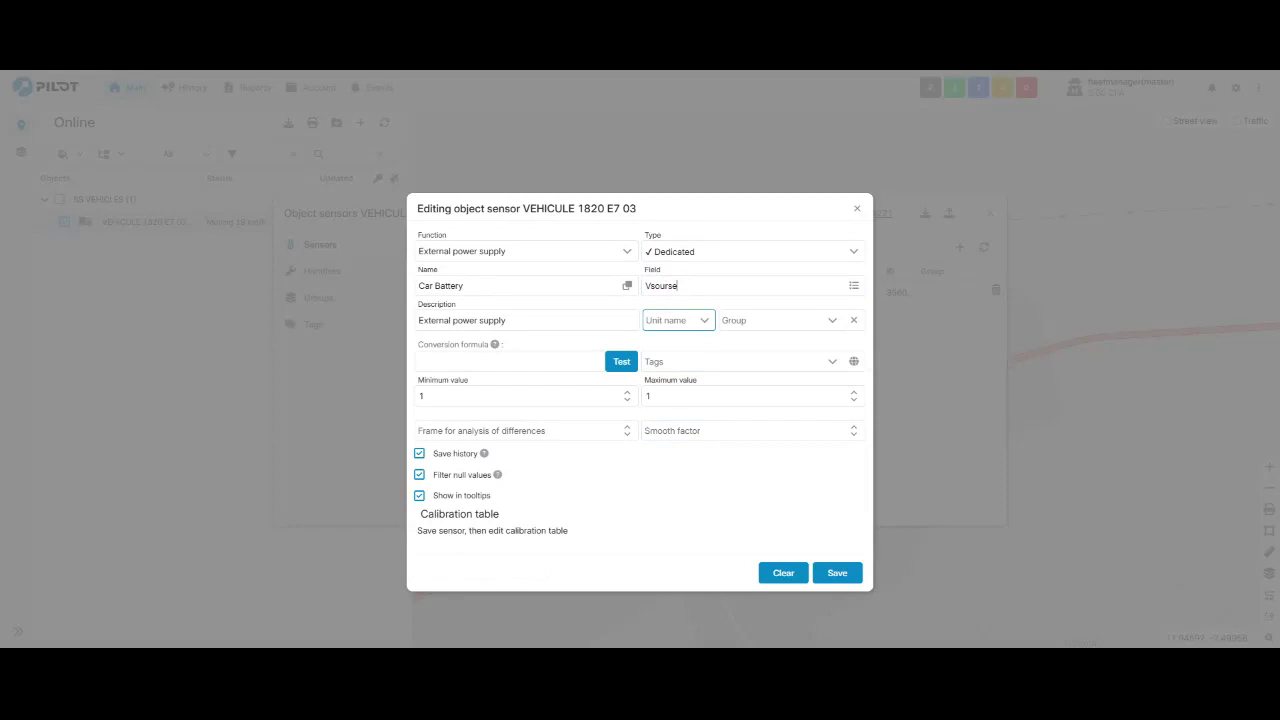
left_click(672, 320)
type("V")
left_click(654, 356)
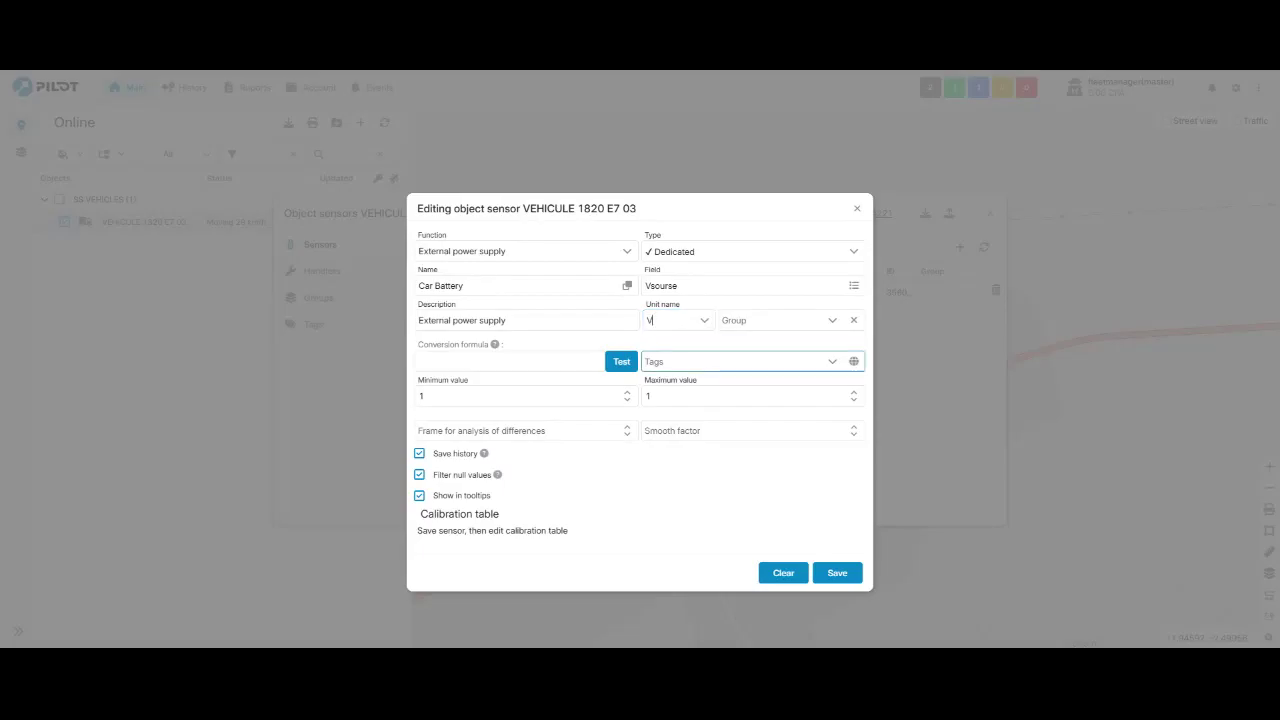
Set the sensor's maximum value to 30000, then save it and close the vehicle's sensor list.
left_click(852, 289)
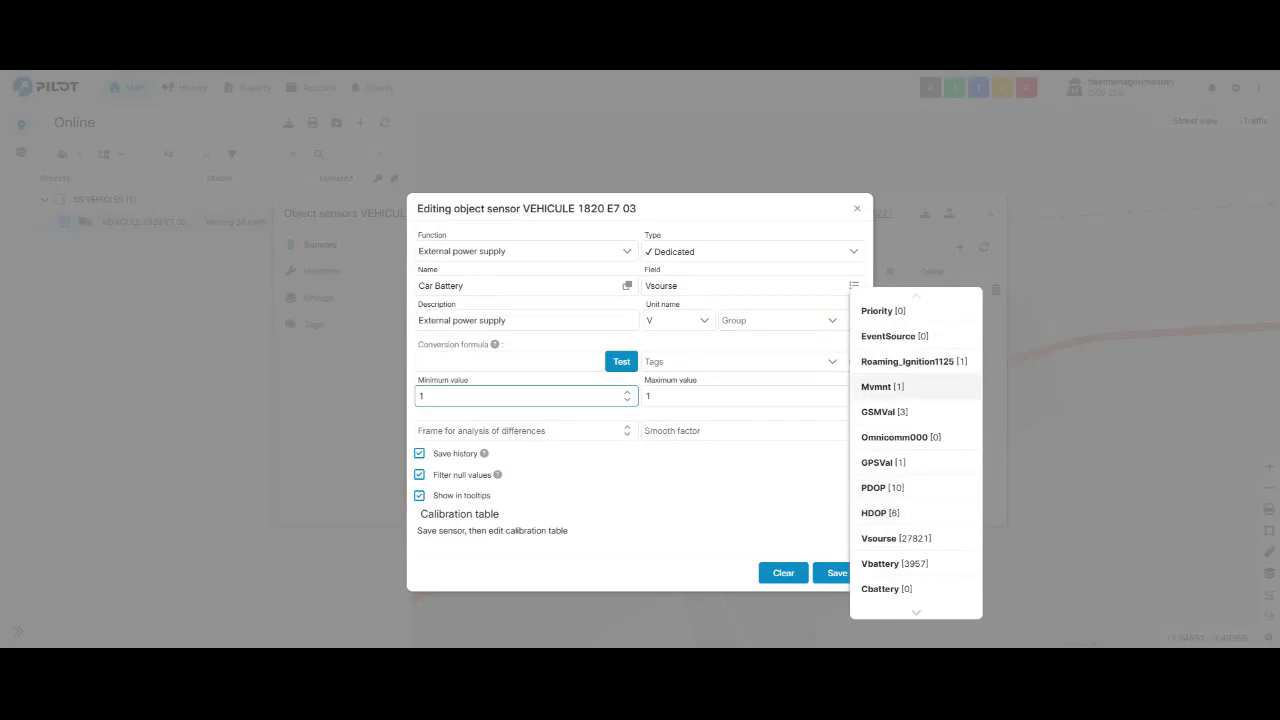
left_click(421, 396)
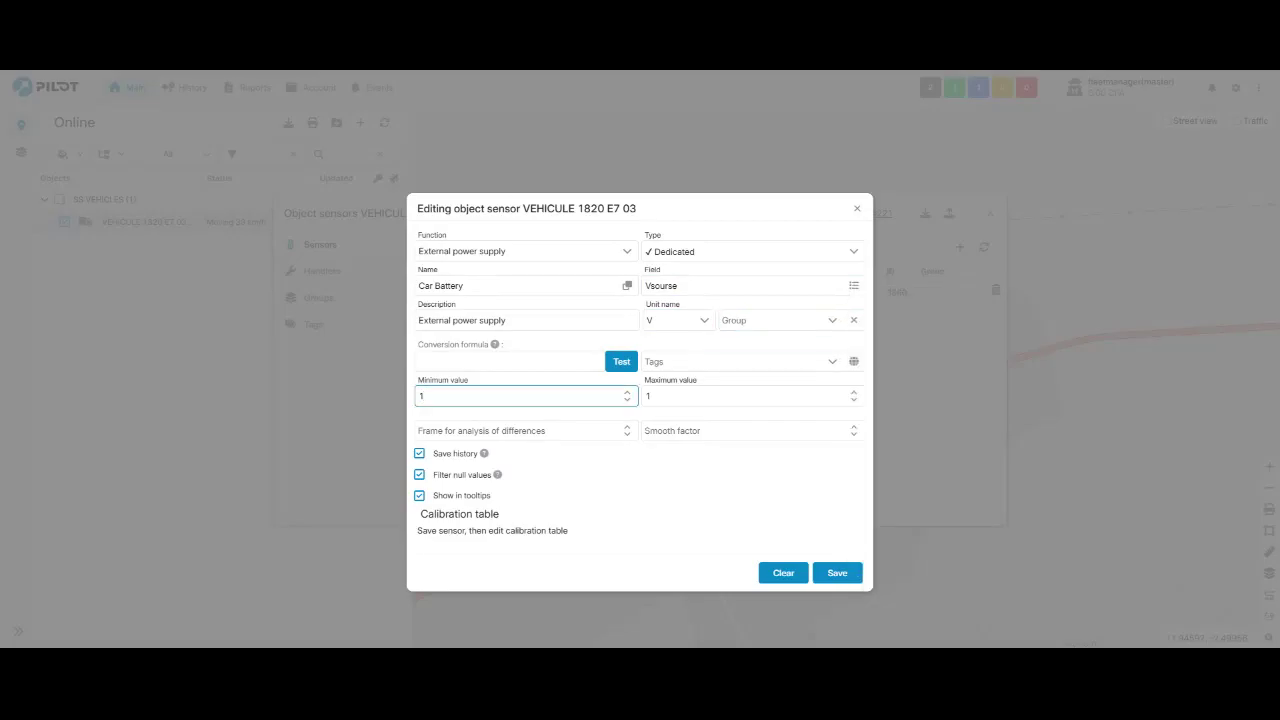
left_click(700, 396)
key("BackSpace")
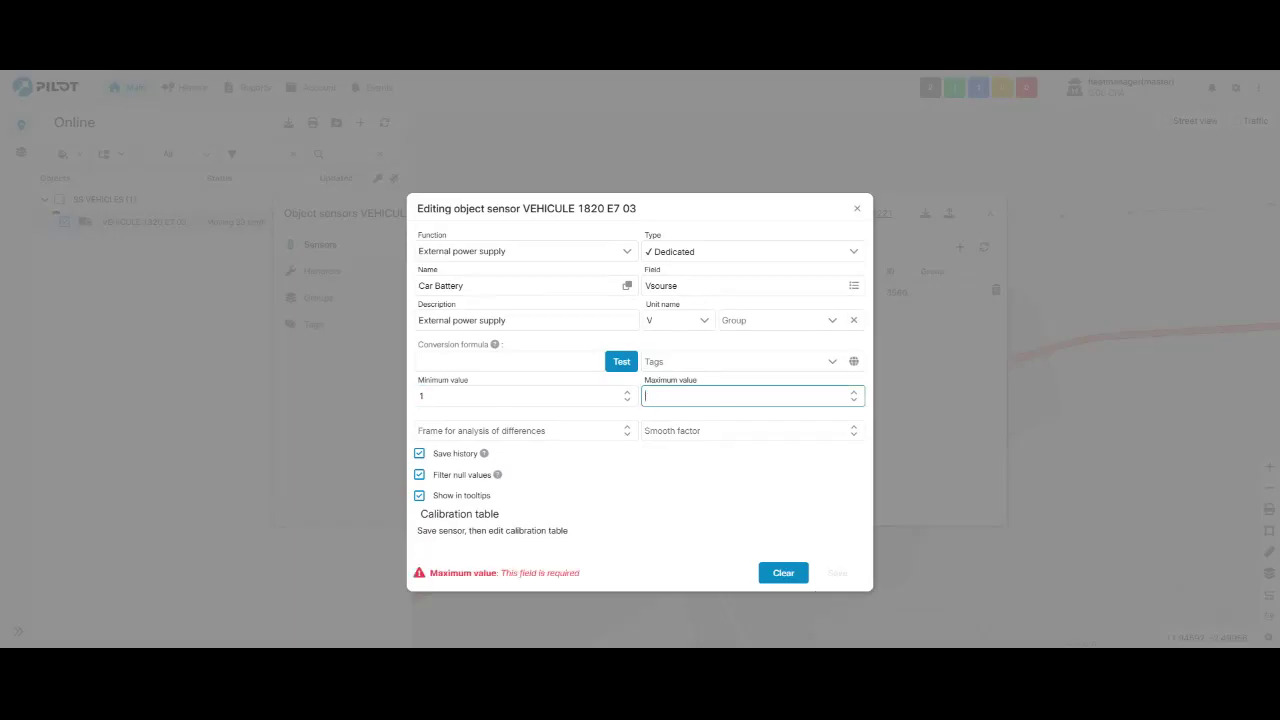
type("30000")
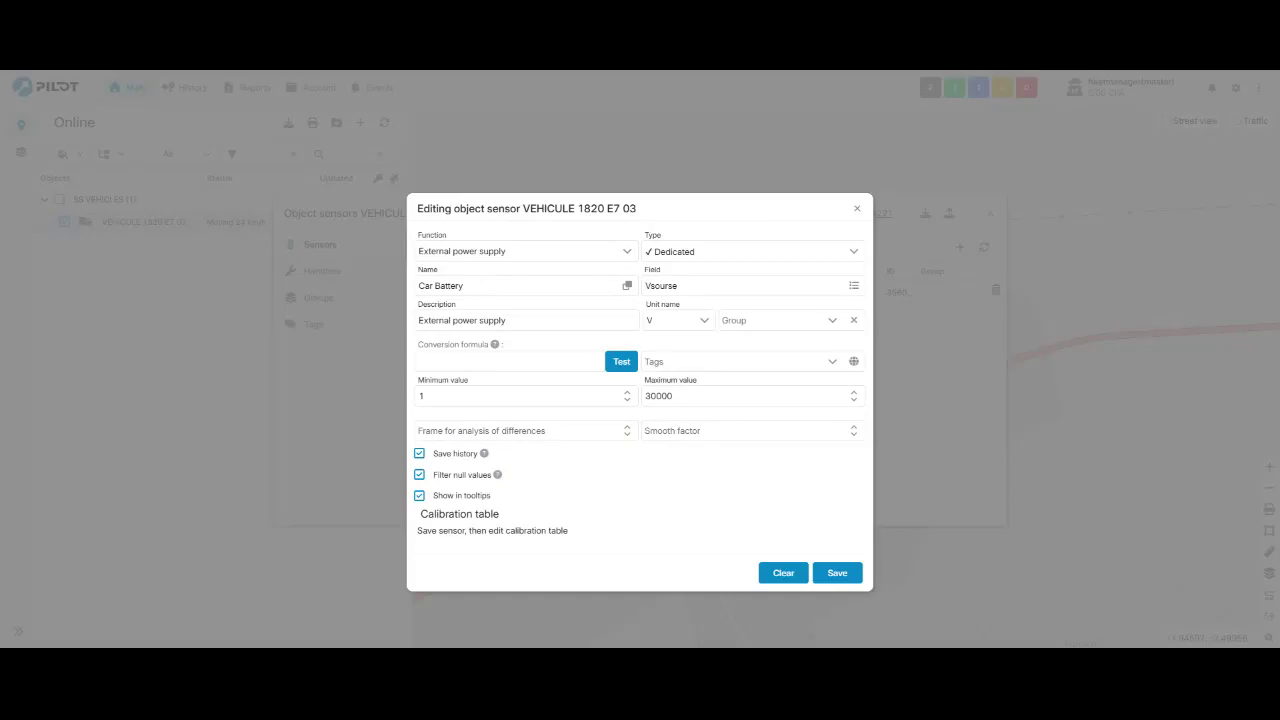
left_click(490, 398)
left_click(836, 573)
left_click(688, 388)
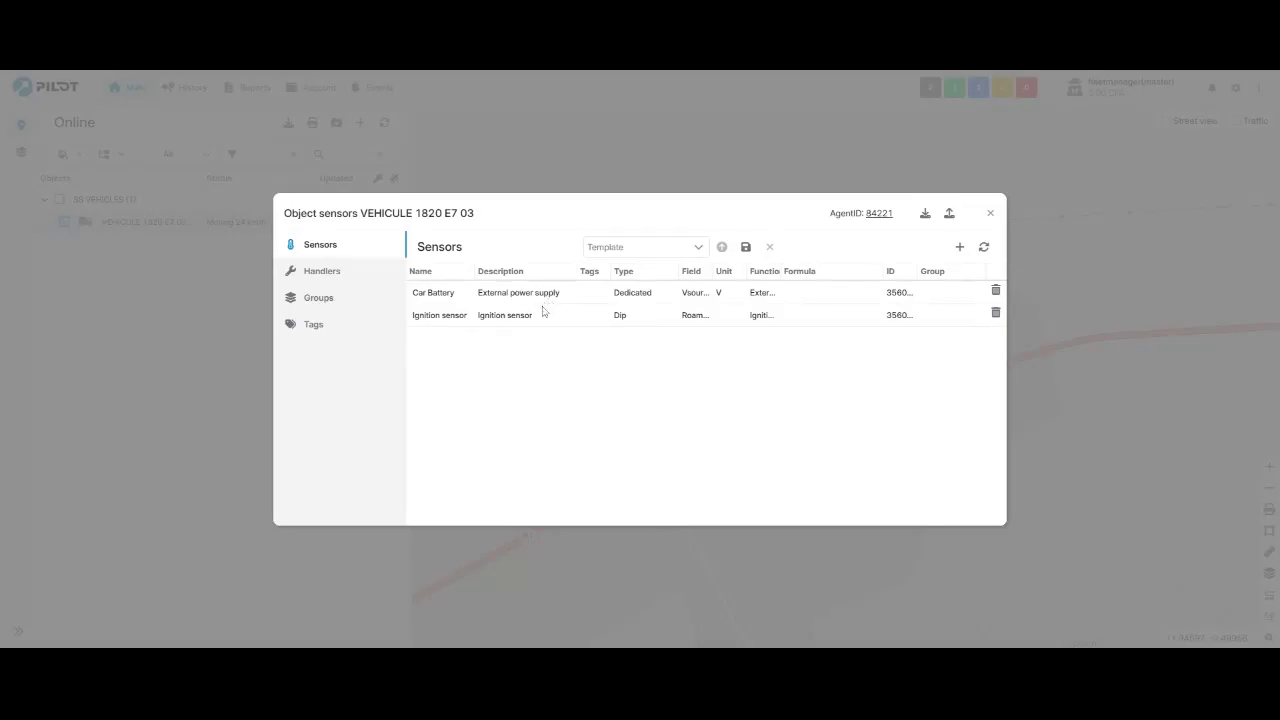
left_click(990, 214)
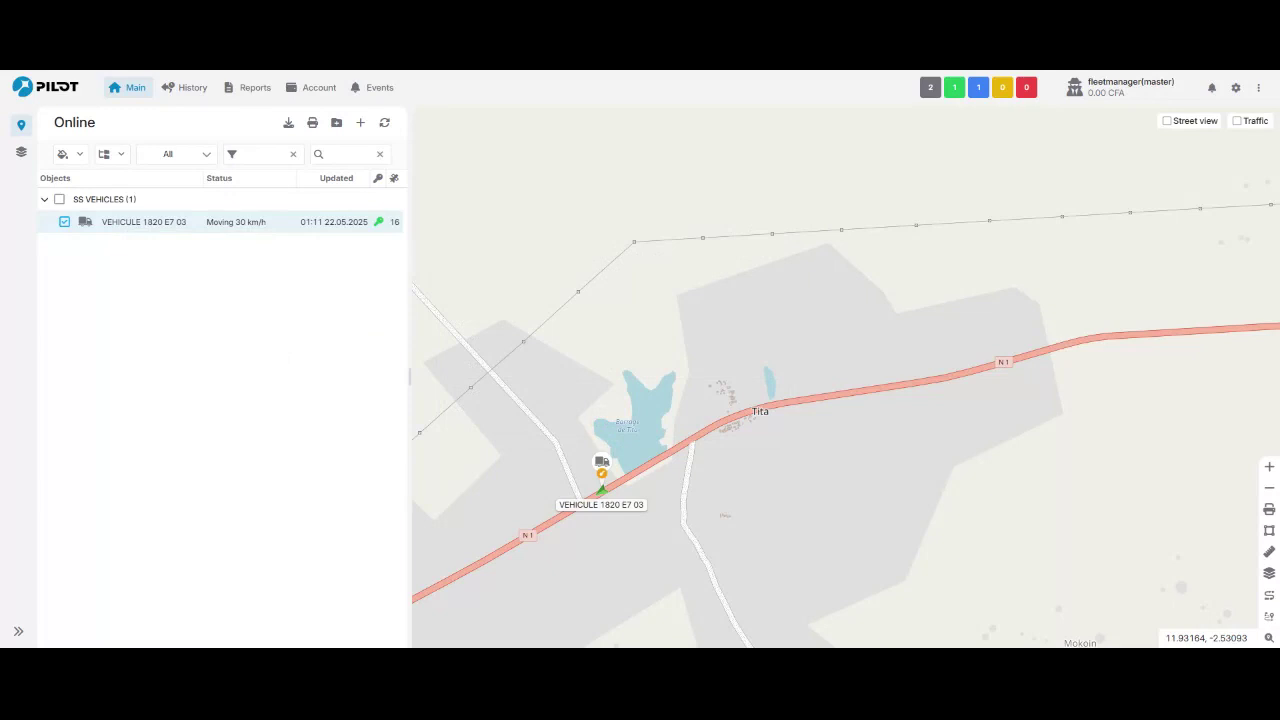
Reopen the Car Battery sensor of VEHICULE 1820 E7 03 for editing and enter /1000 as its conversion formula.
right_click(143, 223)
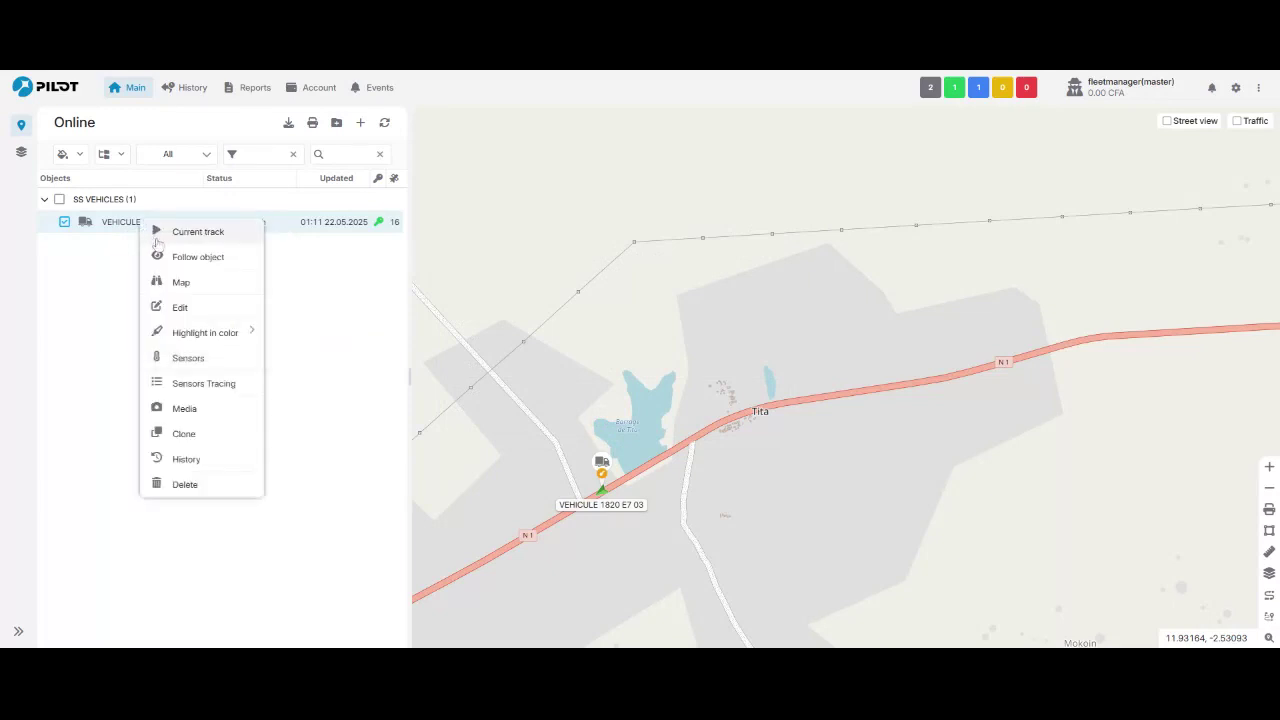
left_click(218, 358)
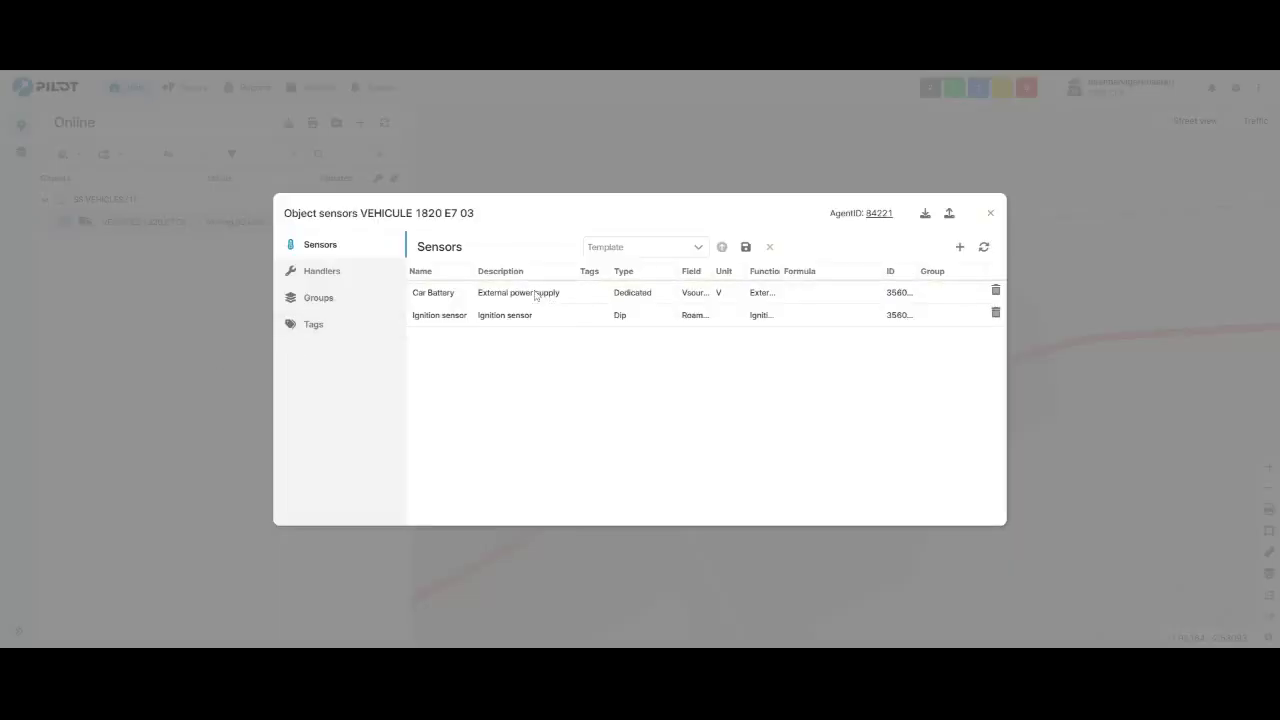
double_click(535, 293)
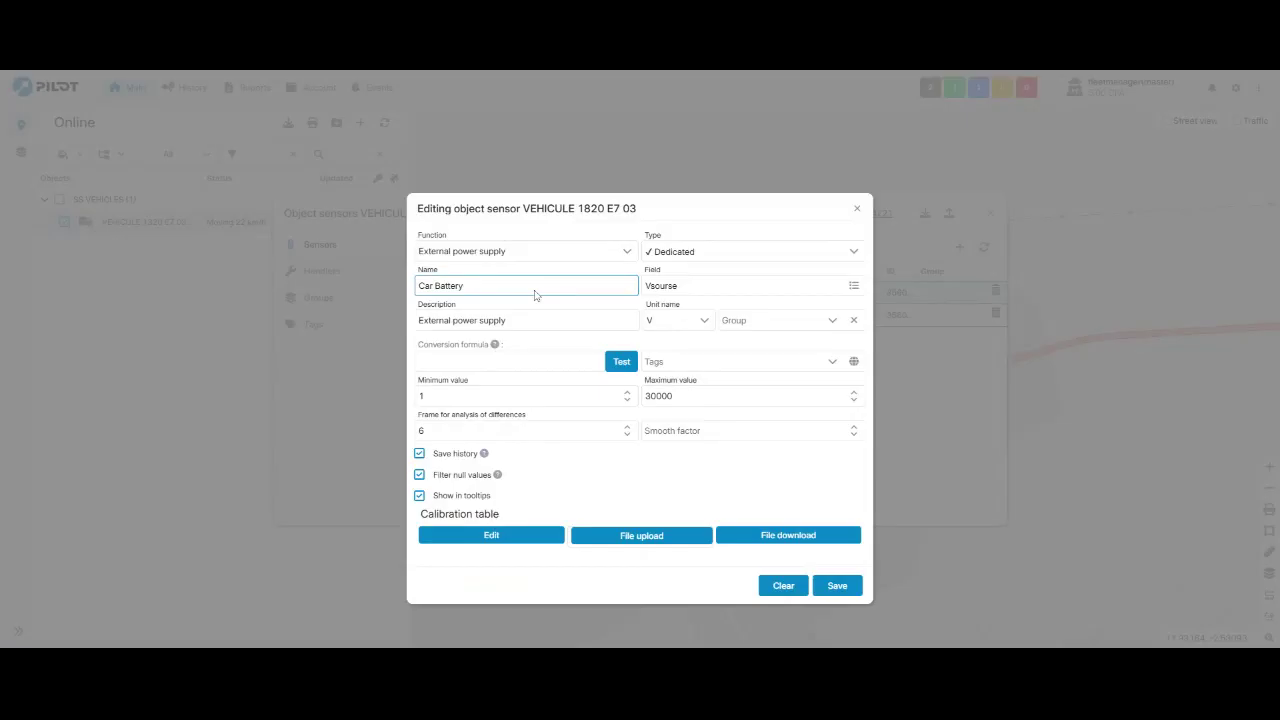
left_click(490, 362)
left_click(451, 353)
left_click(451, 356)
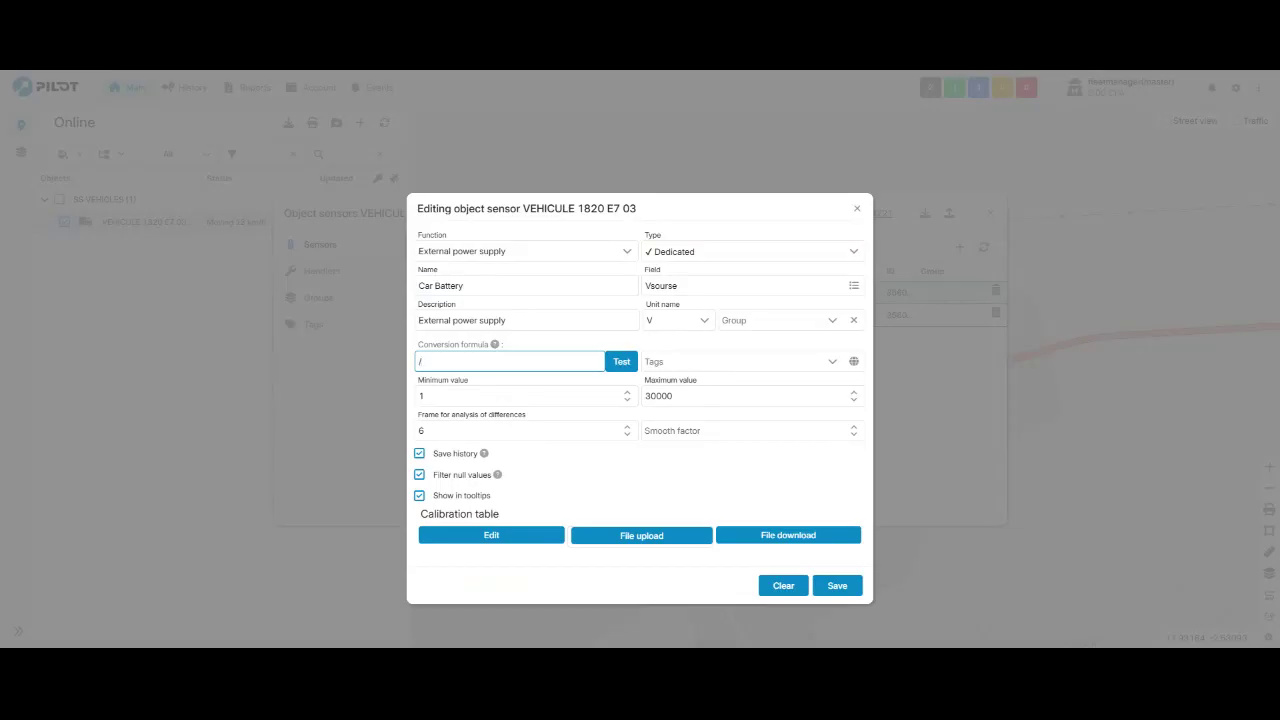
type("/1000")
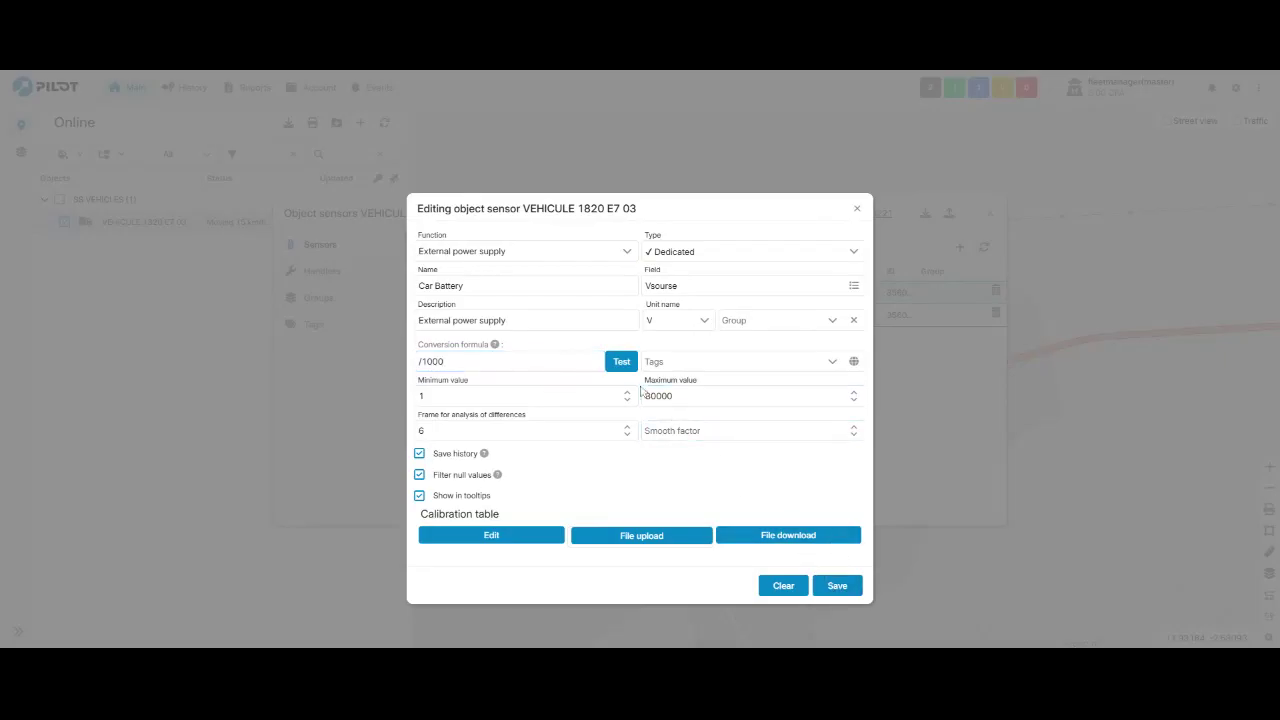
Test the conversion formula with Vsourse=28000 and close the test.
left_click(619, 368)
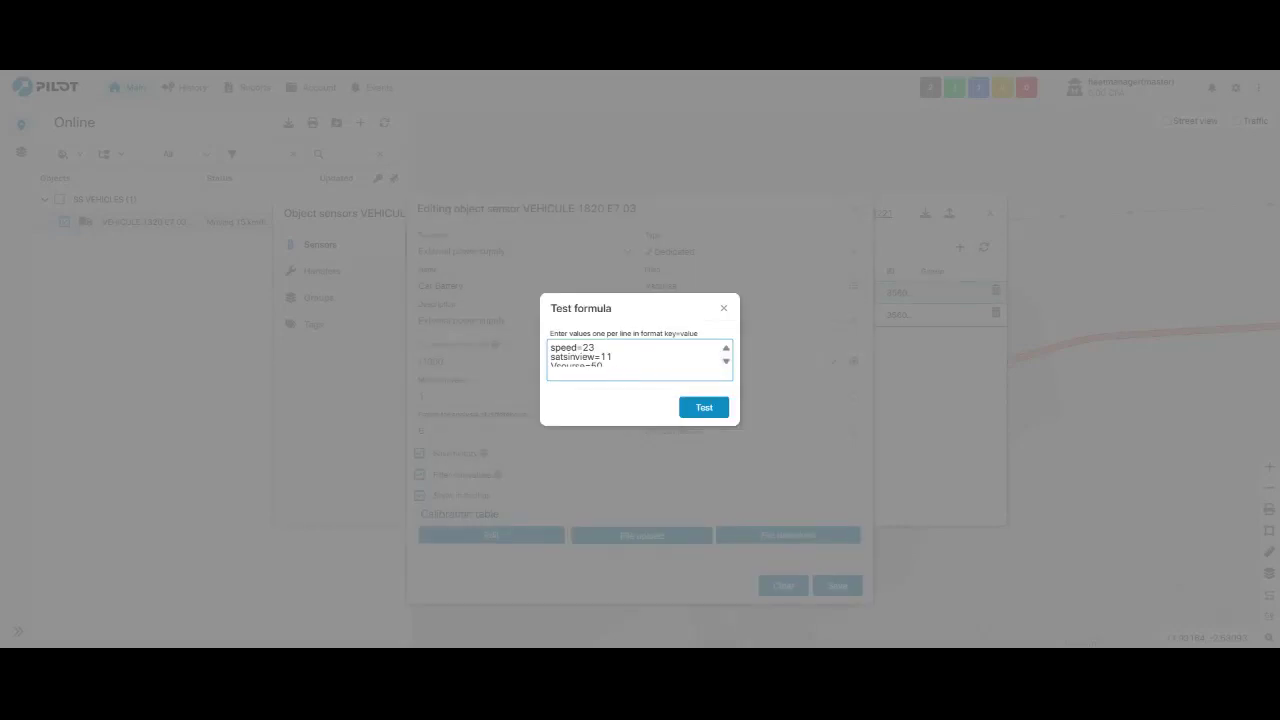
scroll(619, 368, "down", 1)
key("BackSpace")
key("BackSpace")
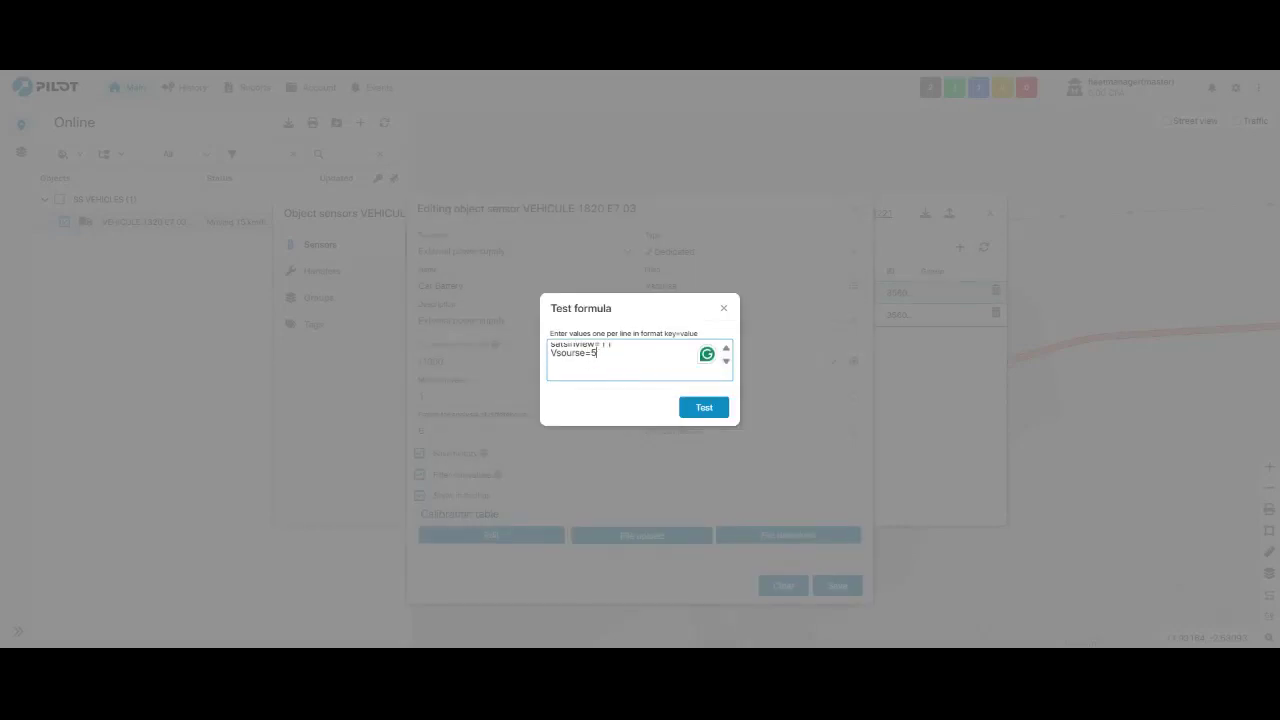
type("28000")
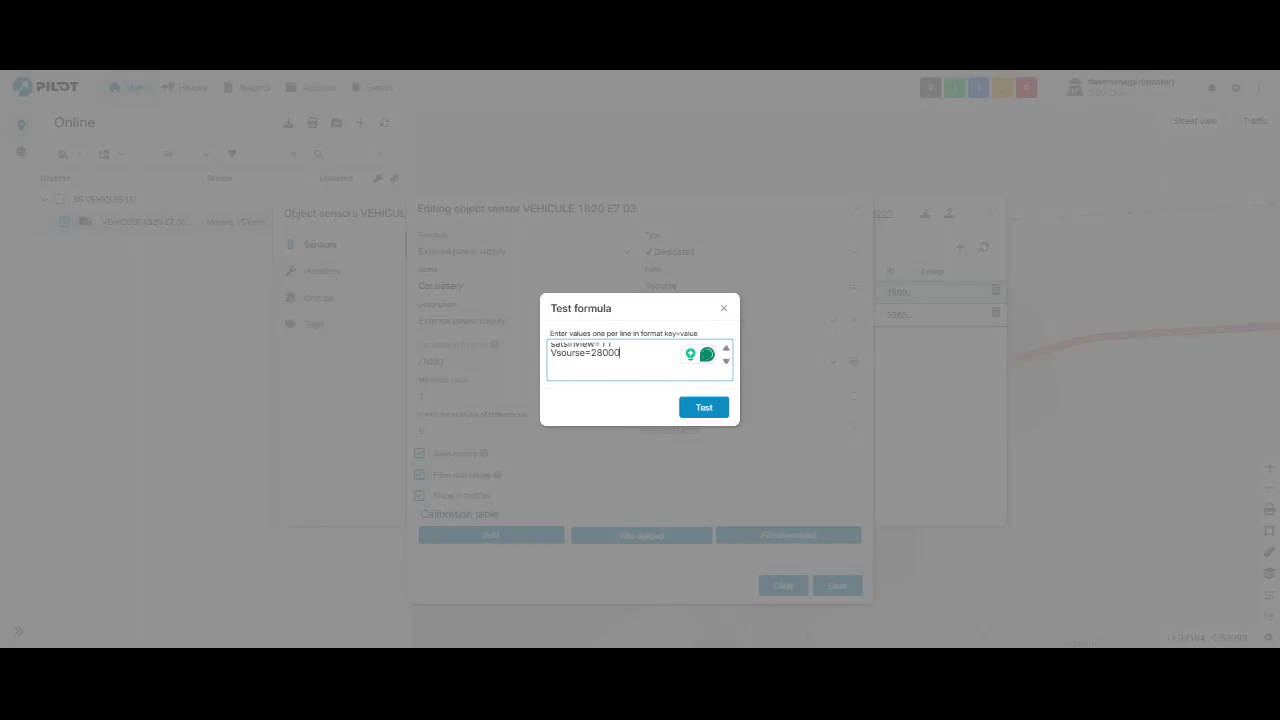
left_click(704, 407)
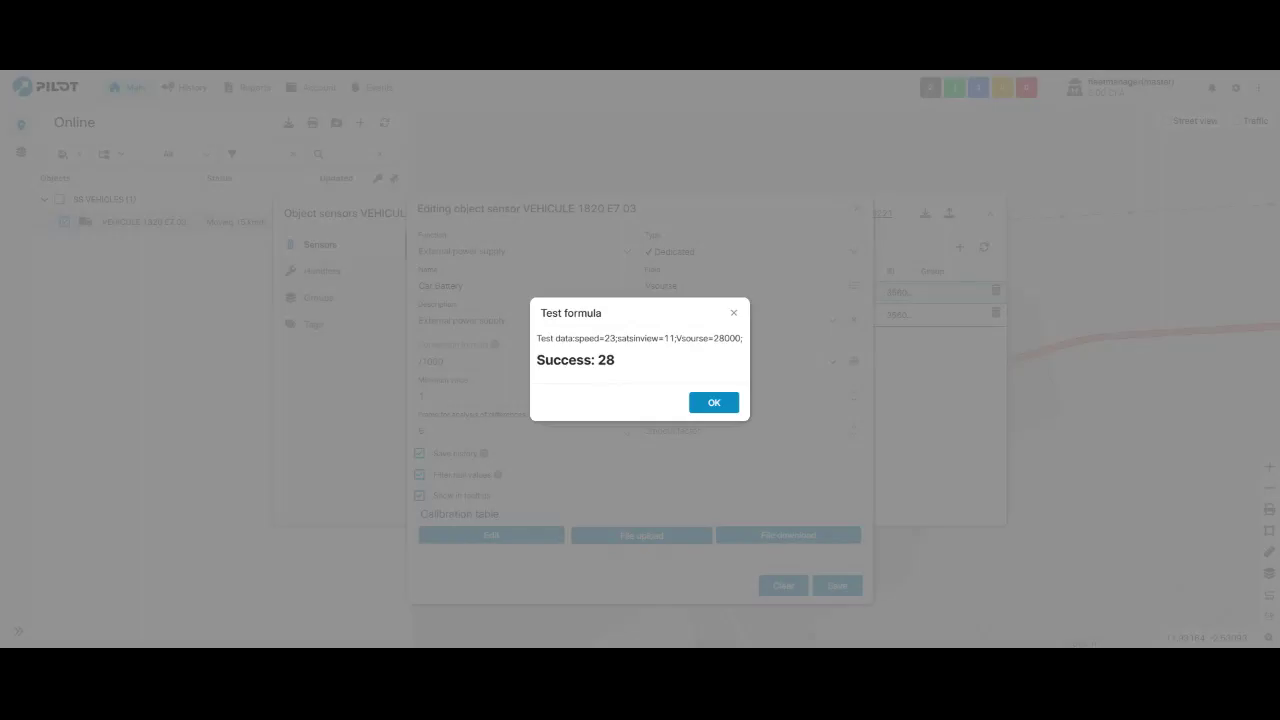
left_click(733, 313)
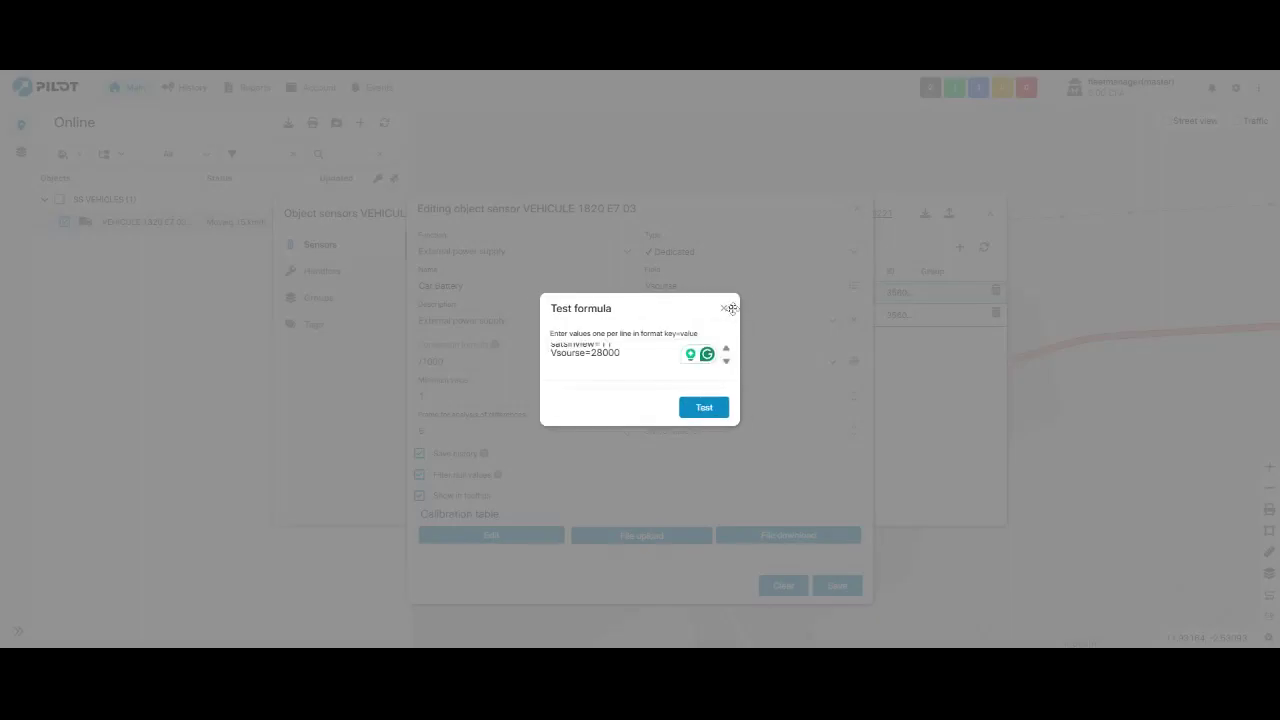
left_click(729, 313)
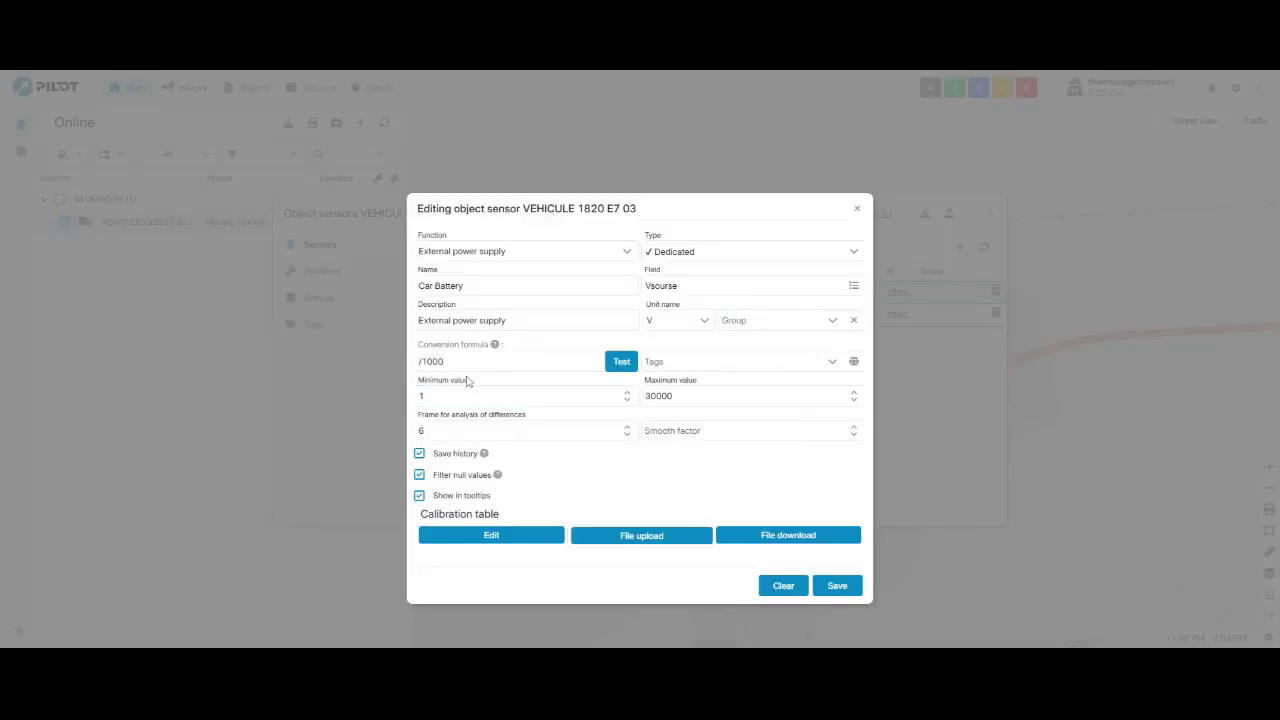
Save the updated Car Battery sensor and close the vehicle's sensor list.
left_click(842, 588)
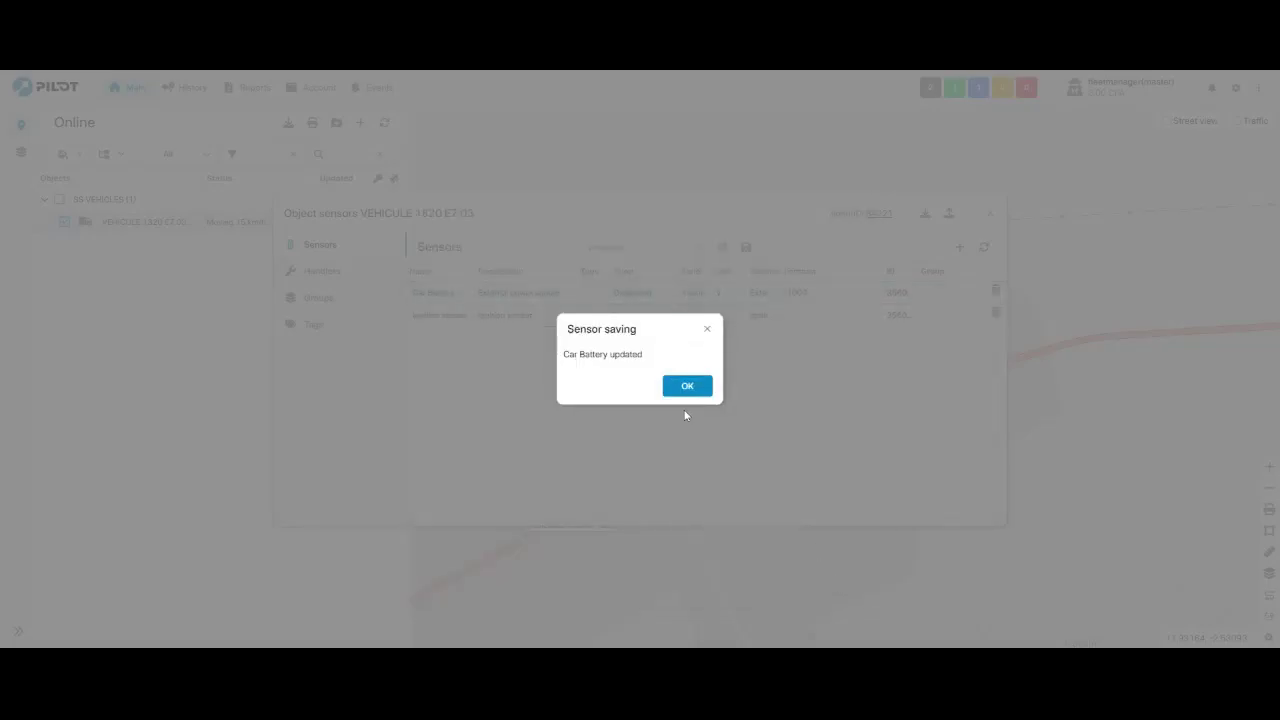
left_click(688, 387)
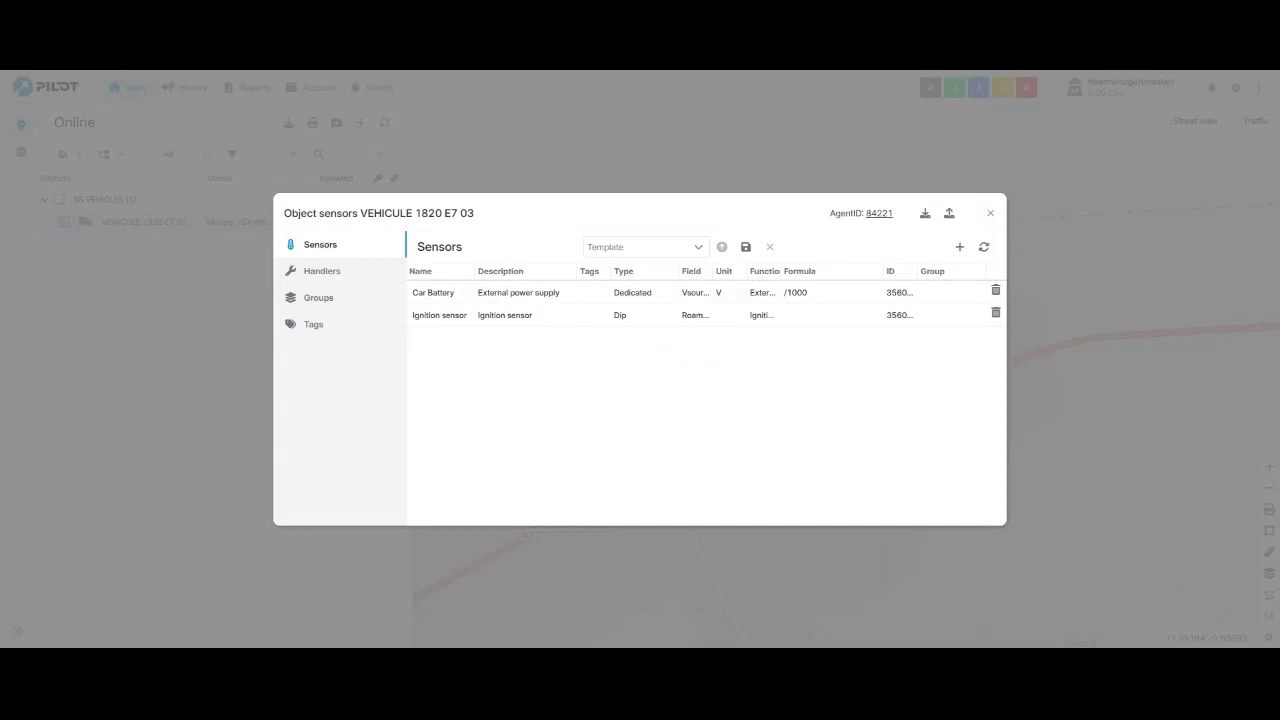
left_click(990, 214)
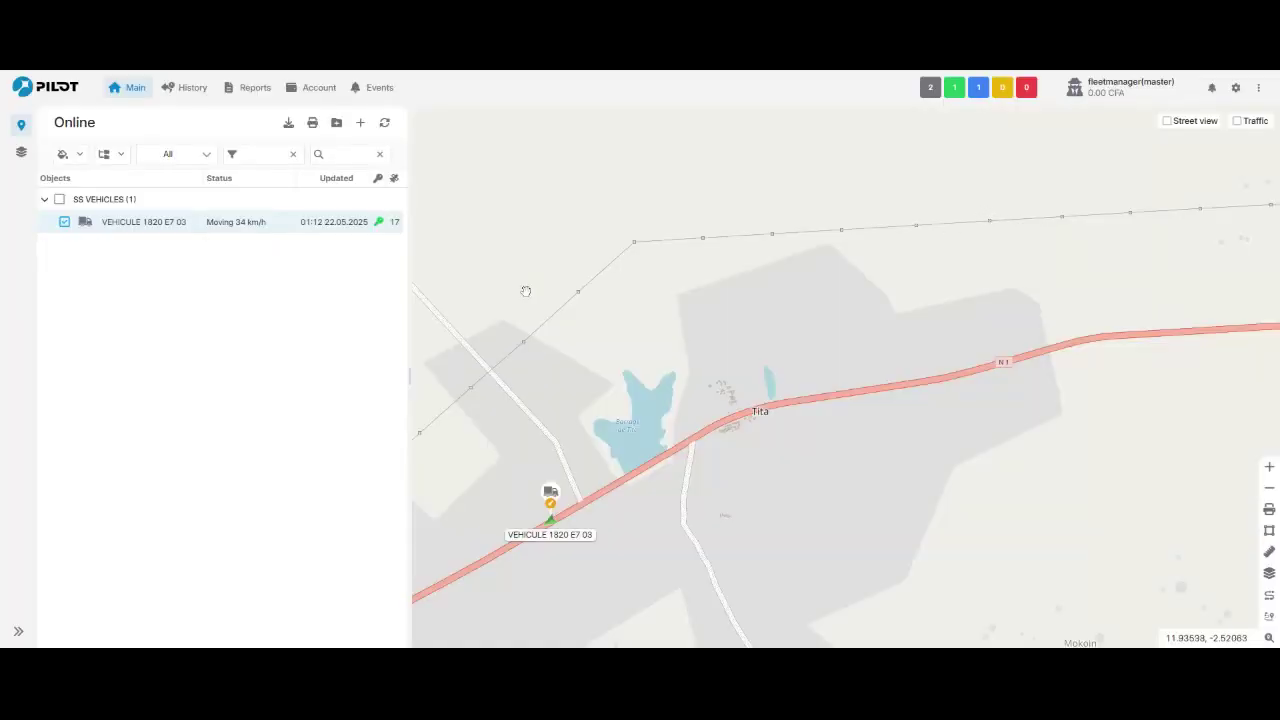
Check the Car Battery reading in the vehicle's tooltip and in its details on the map.
mouse_move(117, 225)
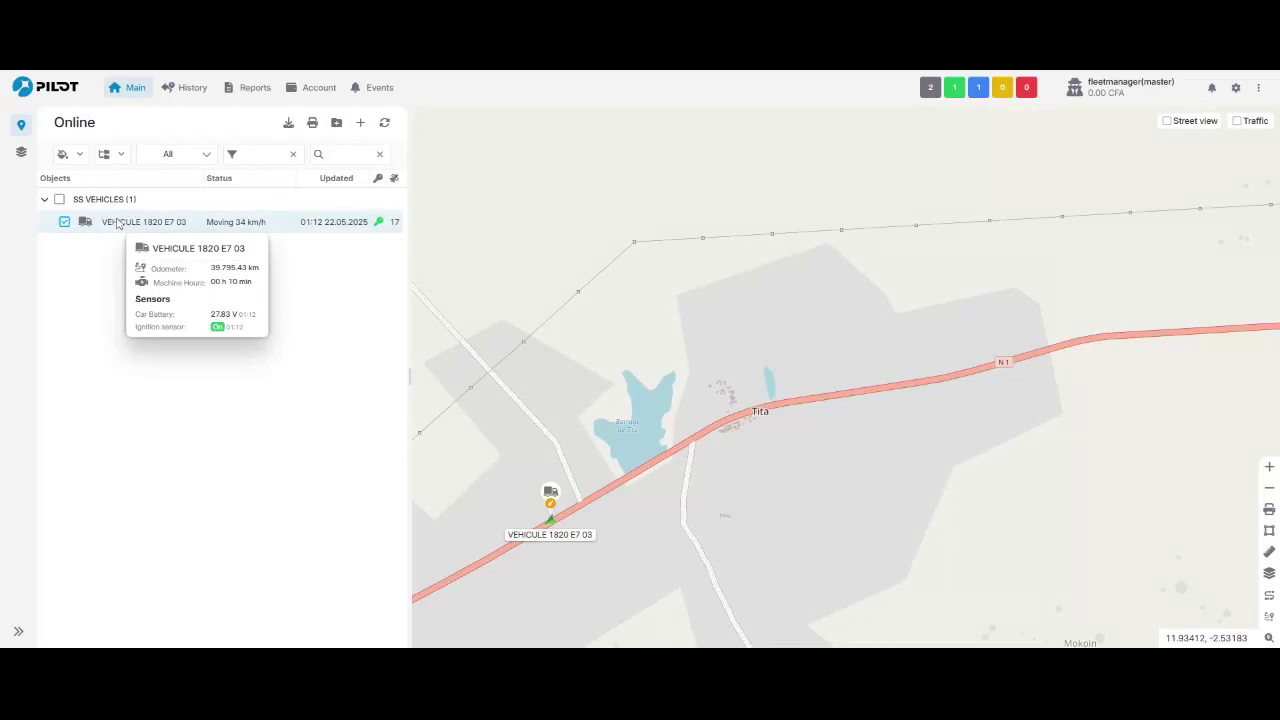
left_click(550, 498)
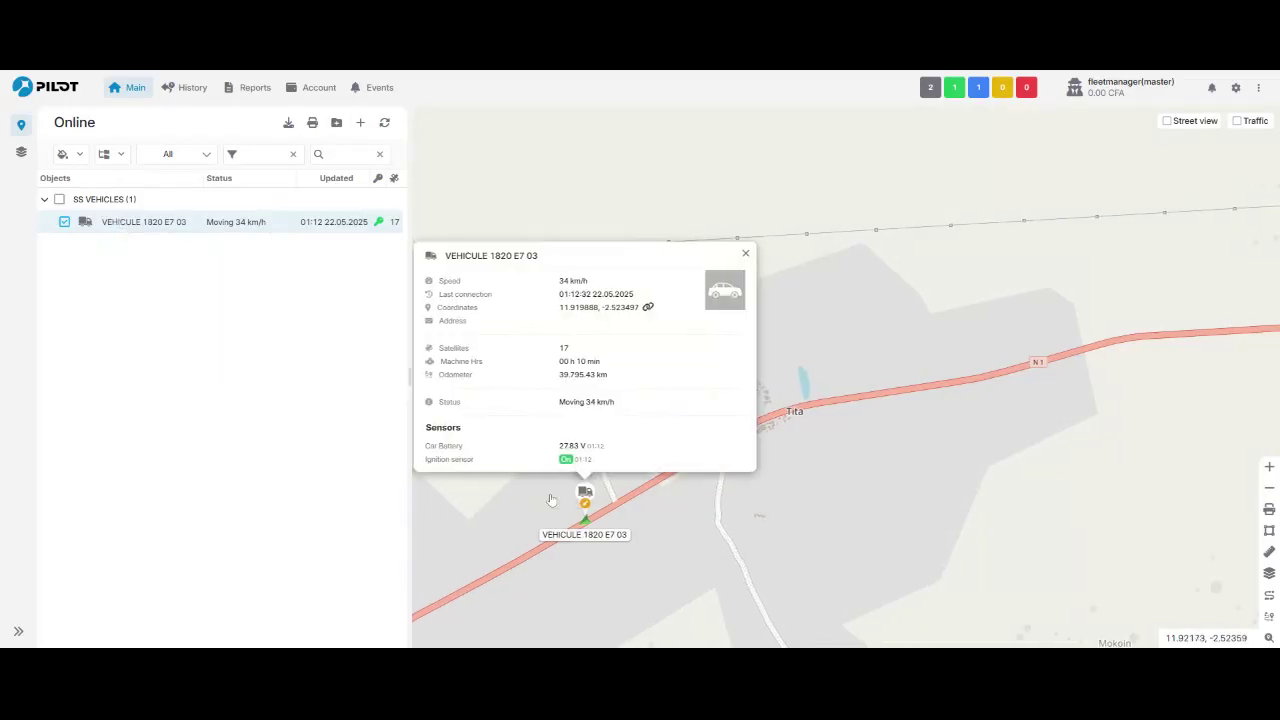